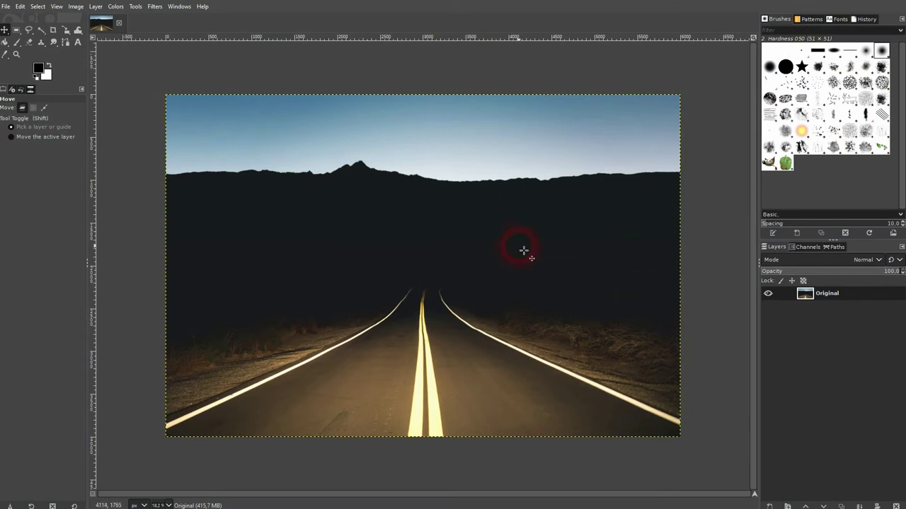
- Open Filters > Decor > Fuzzy Border on the road photo
left_click(156, 7)
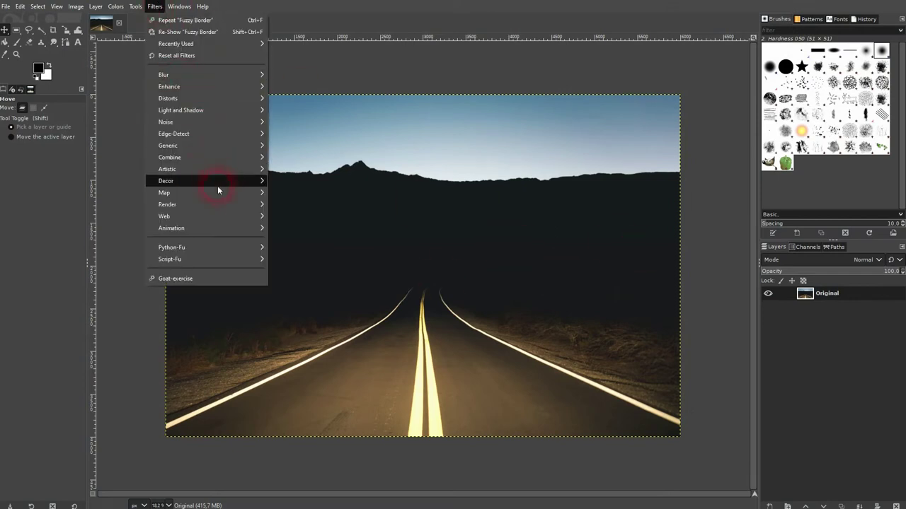
mouse_move(218, 181)
left_click(313, 229)
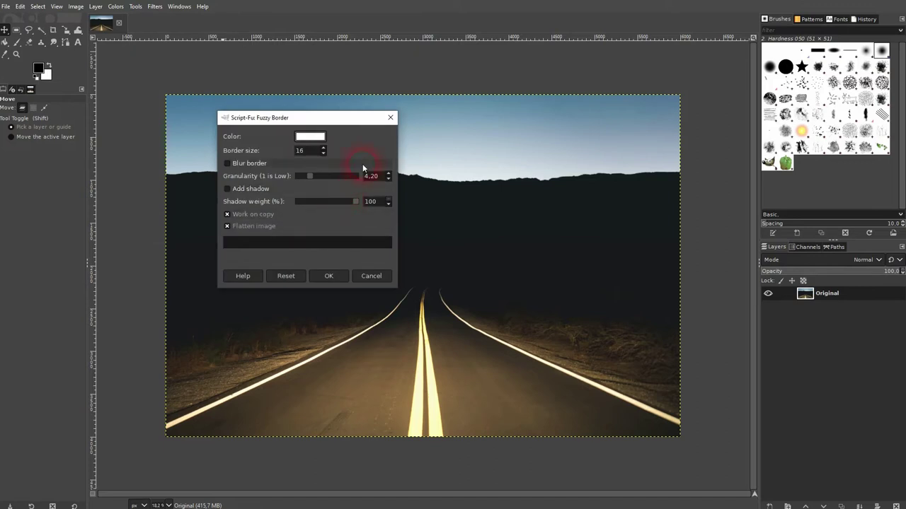
- Run Fuzzy Border on a flattened copy with white colour, size 16 and granularity 4.20
left_click(245, 215)
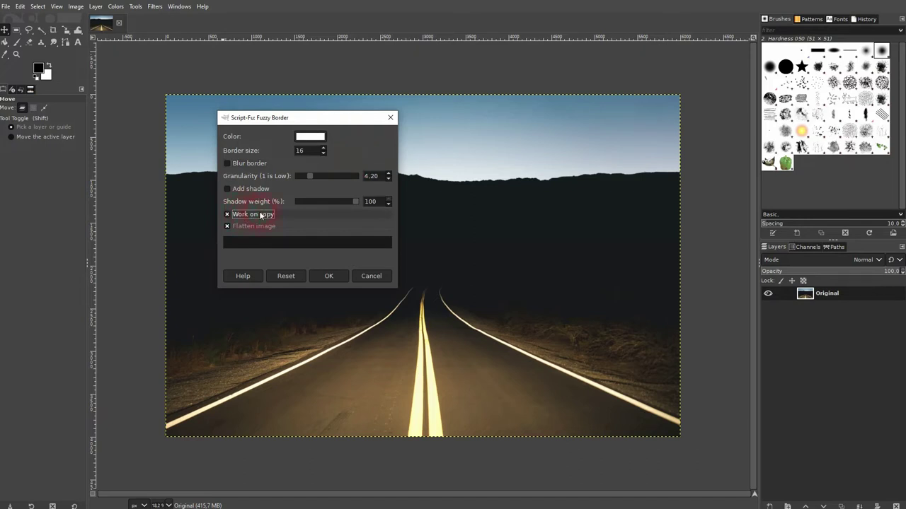
left_click(309, 140)
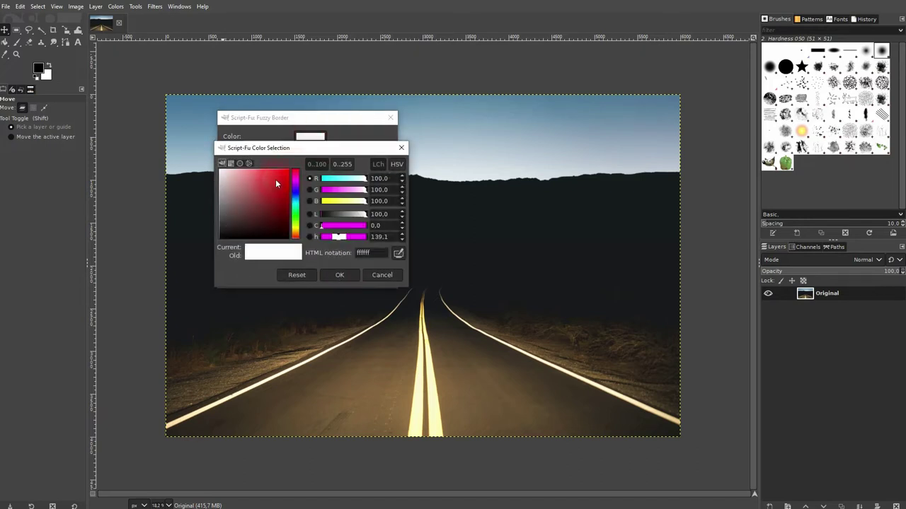
left_click_drag(275, 179, 196, 151)
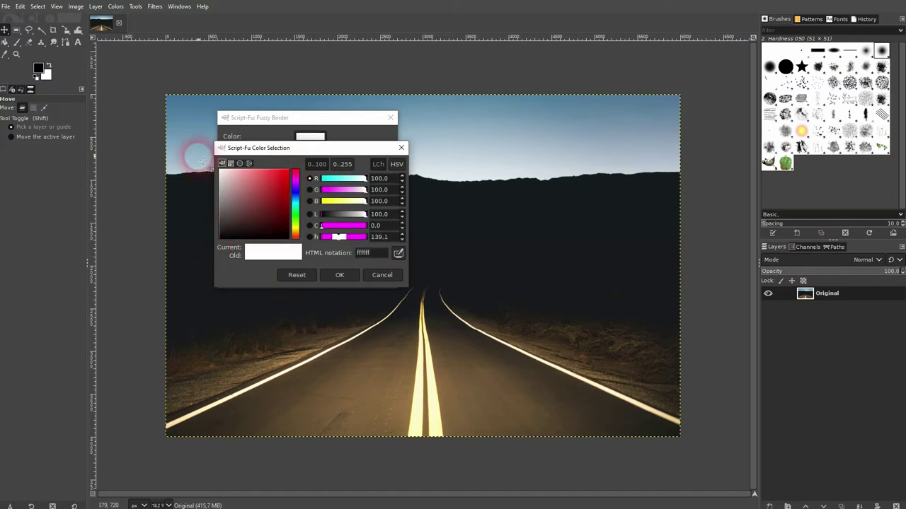
left_click(338, 275)
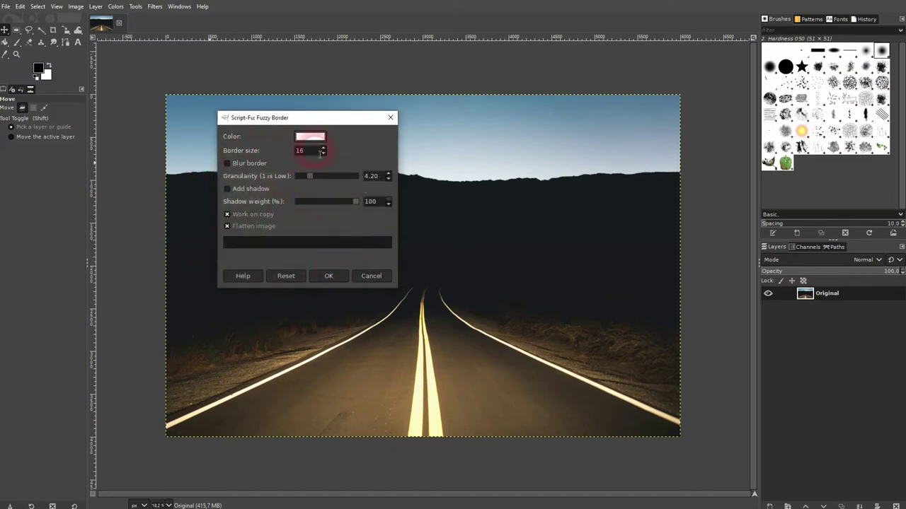
left_click_drag(320, 153, 283, 153)
left_click(339, 277)
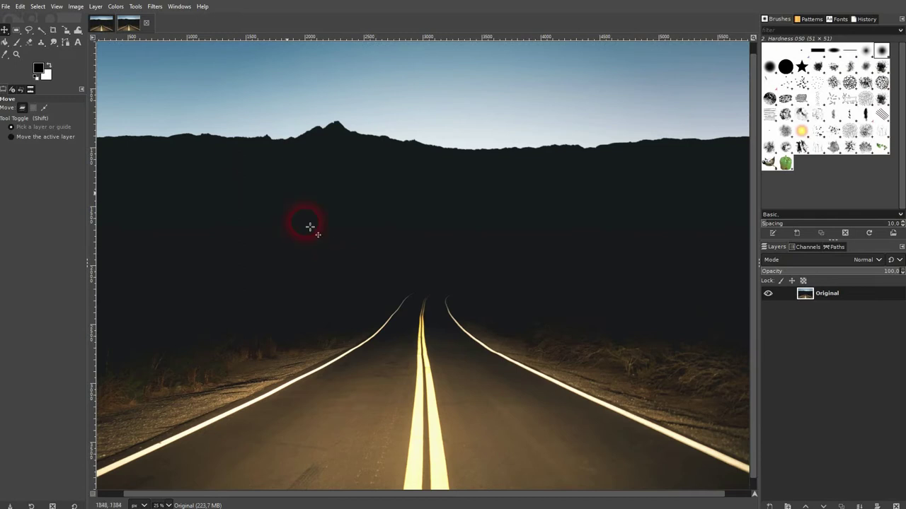
left_click(141, 31)
left_click(287, 236)
key("shift+ctrl+j")
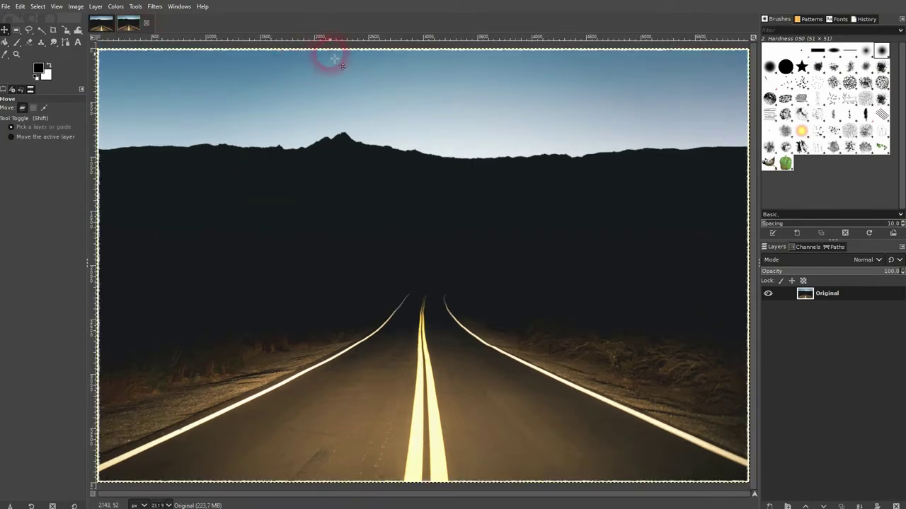
scroll(331, 55, "up", 8, "ctrl")
scroll(354, 81, "up", 4)
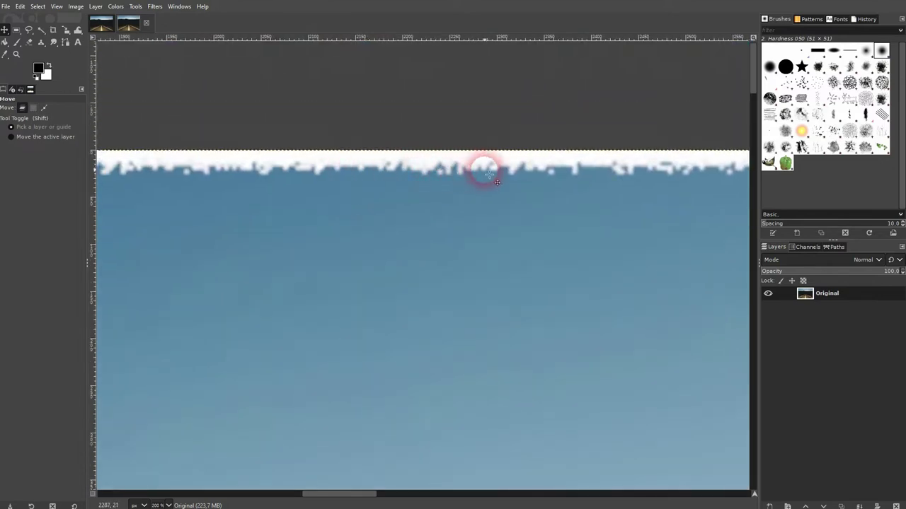
key("shift+ctrl+j")
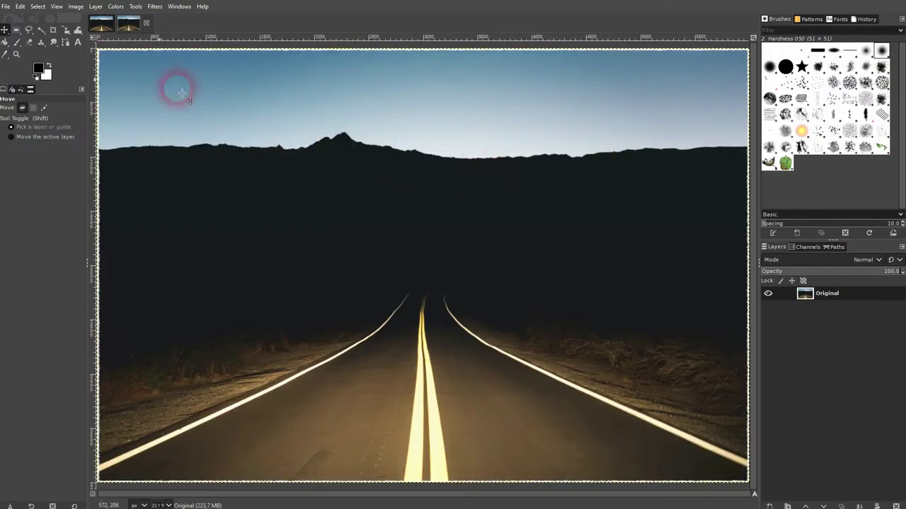
left_click(100, 29)
left_click(134, 30)
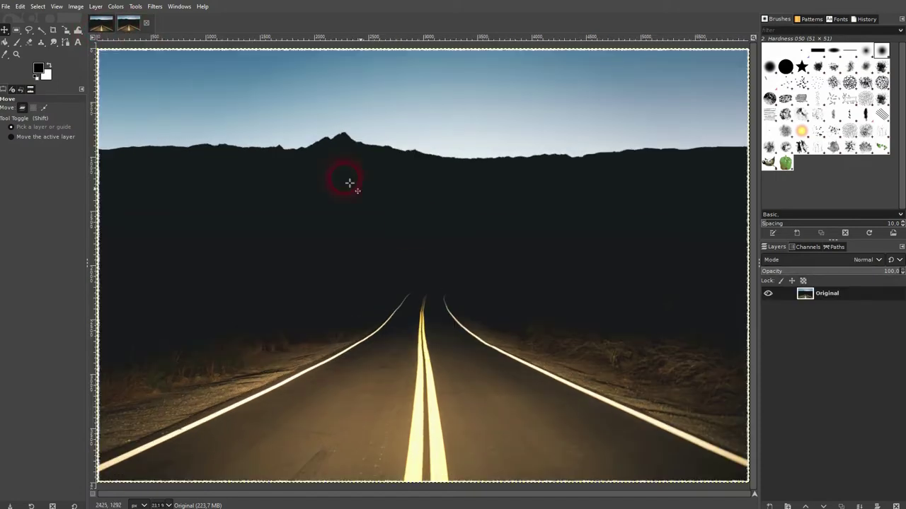
key("shift+ctrl+j")
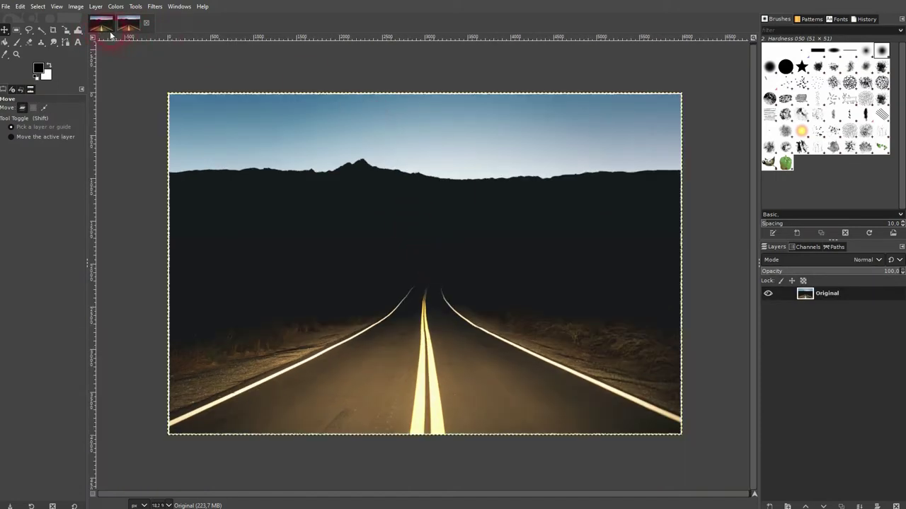
- Re-run Fuzzy Border on the original photo with Blur border enabled, creating a third image
left_click(101, 24)
left_click(153, 6)
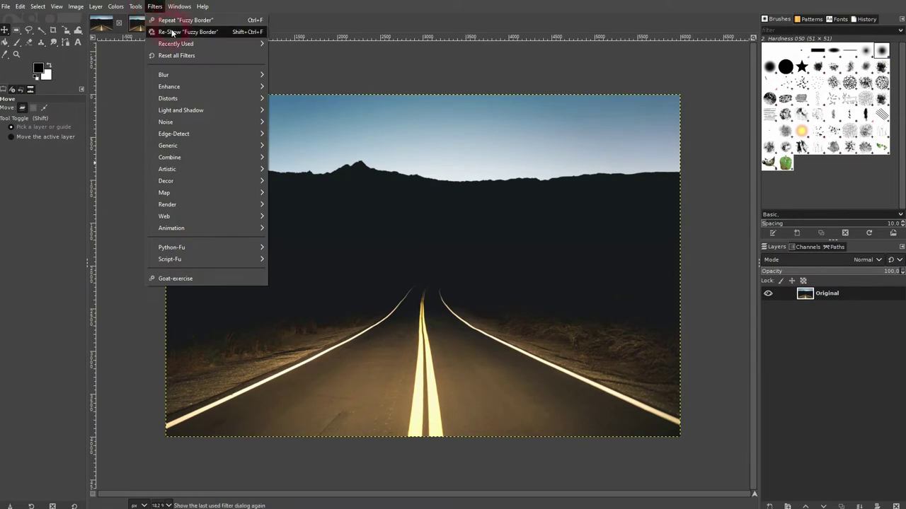
left_click(174, 32)
left_click(258, 167)
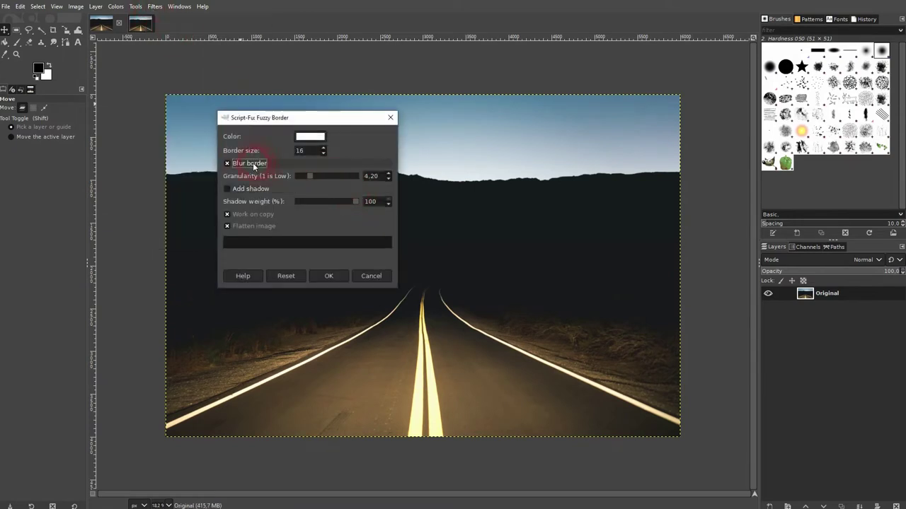
left_click(330, 278)
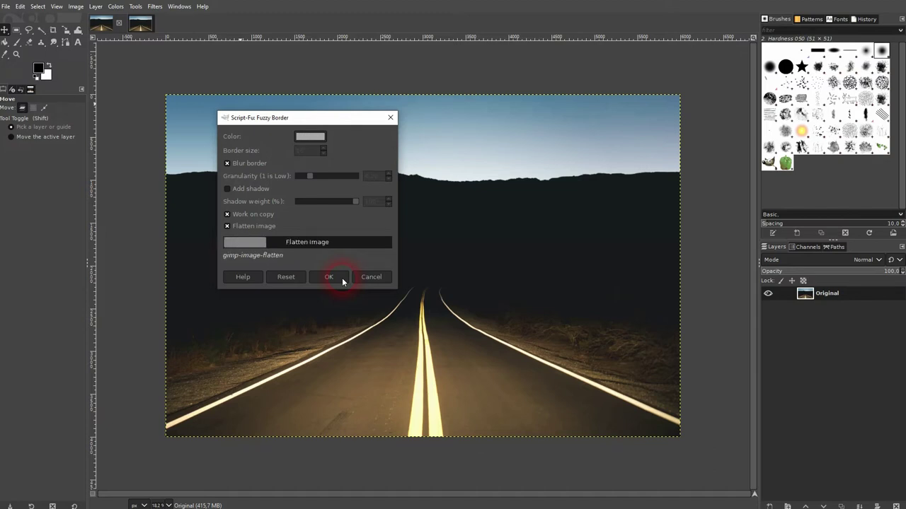
scroll(240, 152, "down", 1)
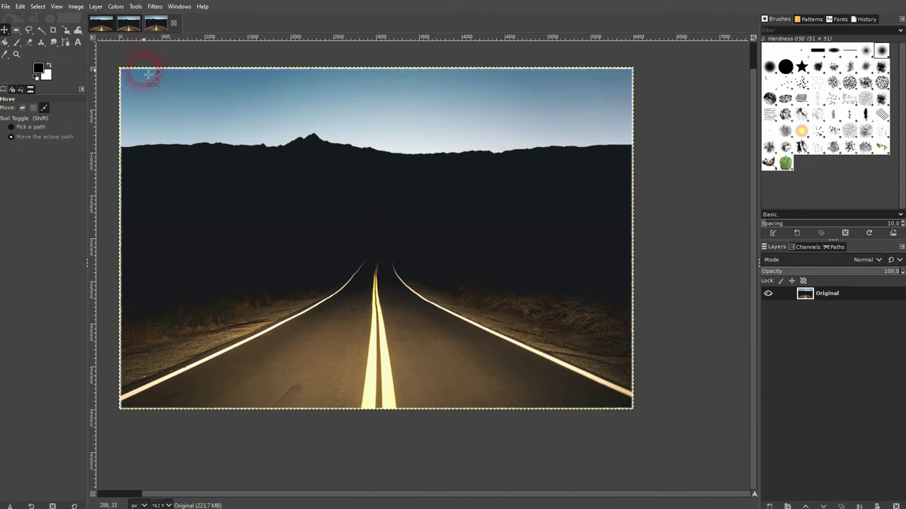
- Compare the unblurred and blurred copies' top edges up close, then fit each image to the window
scroll(167, 70, "up", 3)
scroll(173, 71, "up", 2)
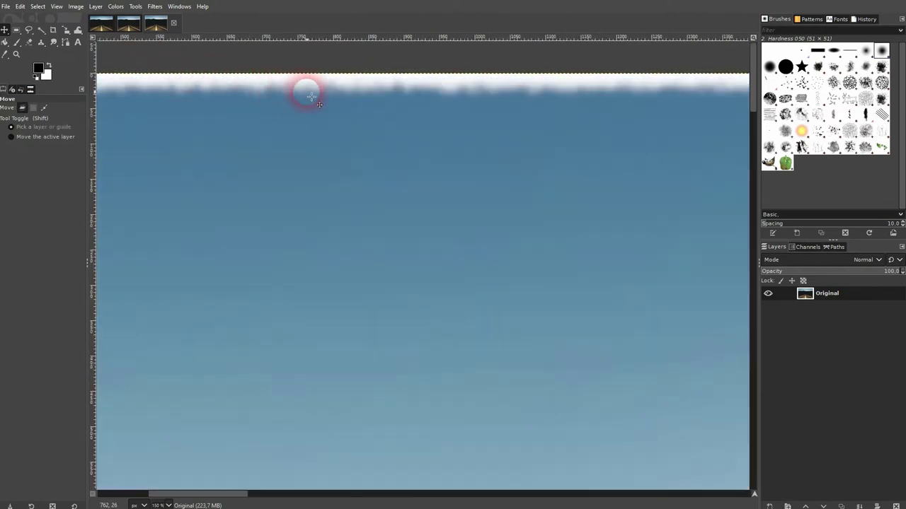
left_click(129, 23)
scroll(336, 85, "up", 6)
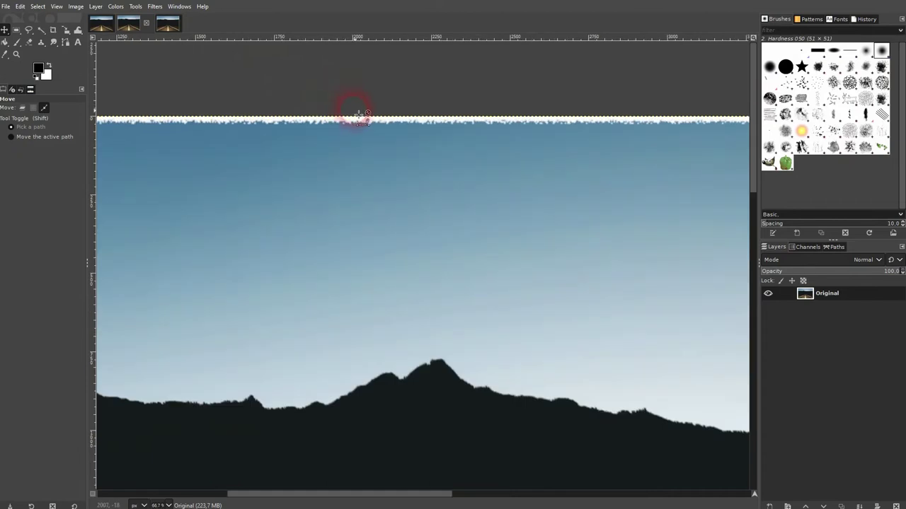
left_click(169, 30)
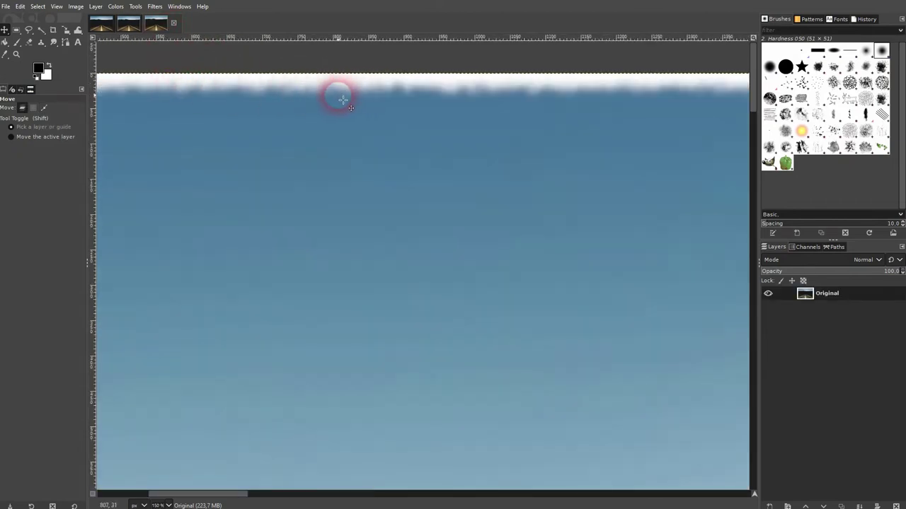
key("shift+ctrl+j")
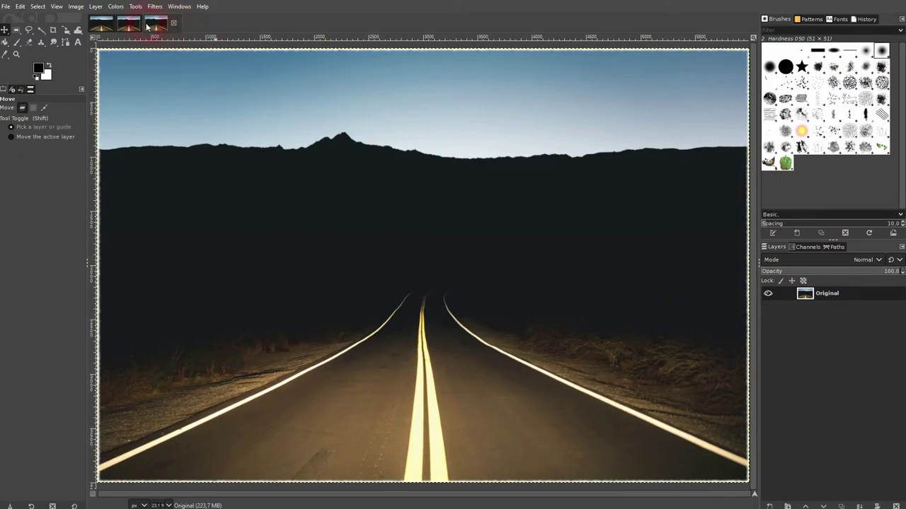
left_click(129, 24)
key("shift+ctrl+j")
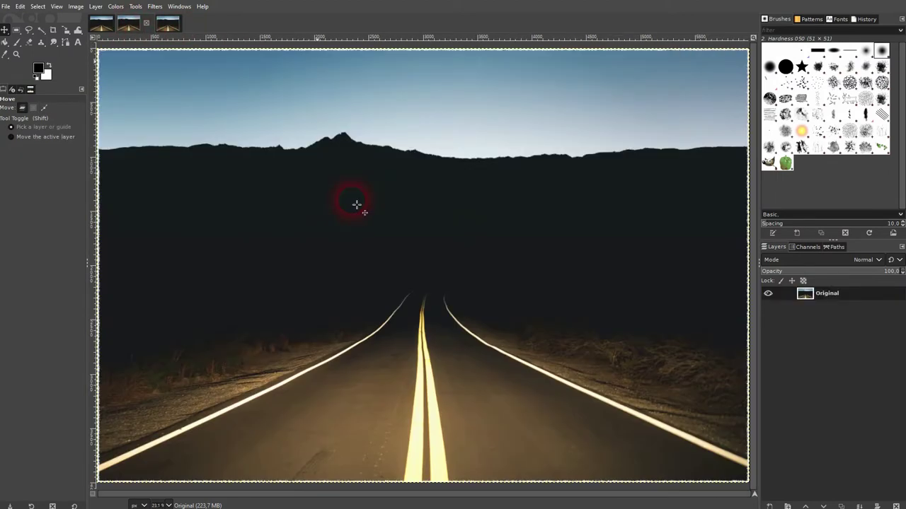
left_click(173, 24)
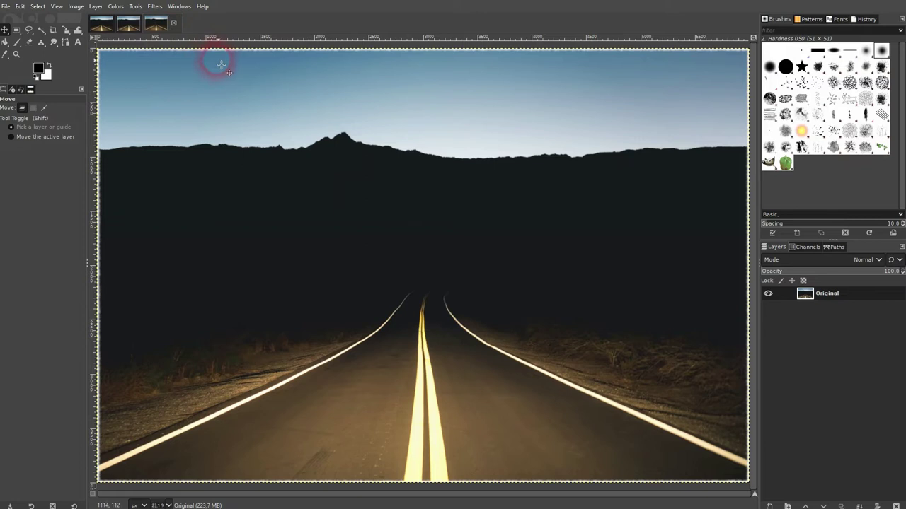
- Re-run Fuzzy Border on the original with Blur border off and granularity 4.44
left_click(107, 25)
left_click(154, 7)
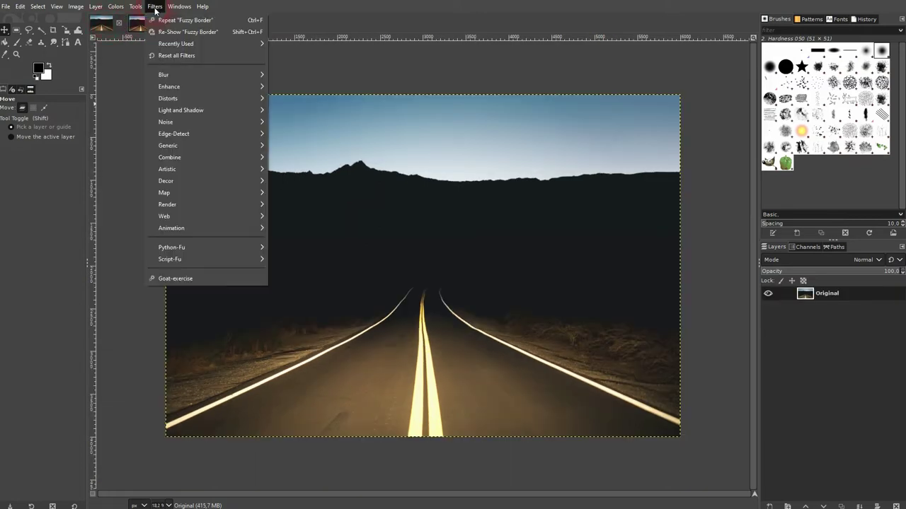
left_click(177, 34)
left_click(249, 164)
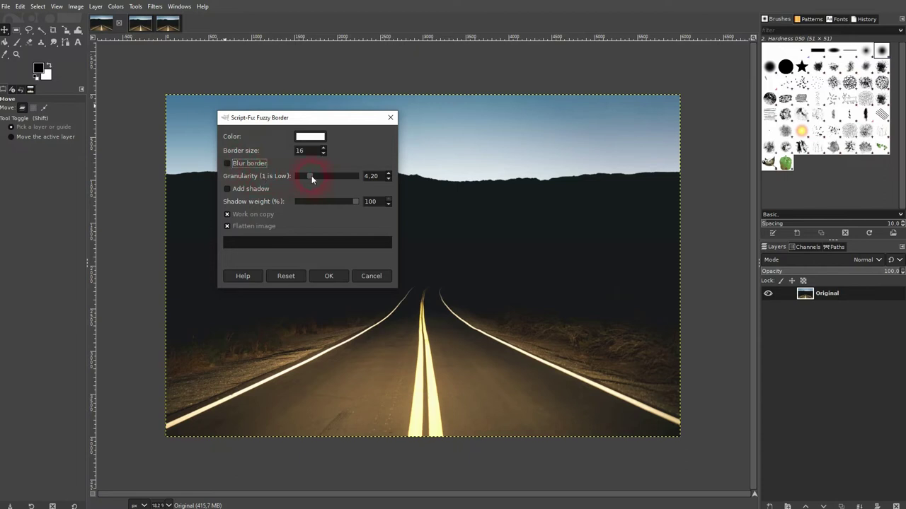
left_click_drag(312, 178, 313, 178)
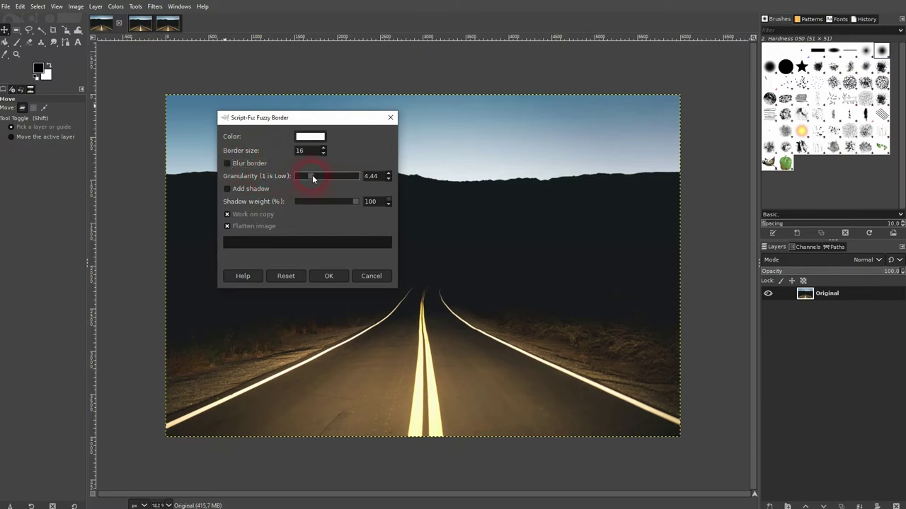
left_click(331, 277)
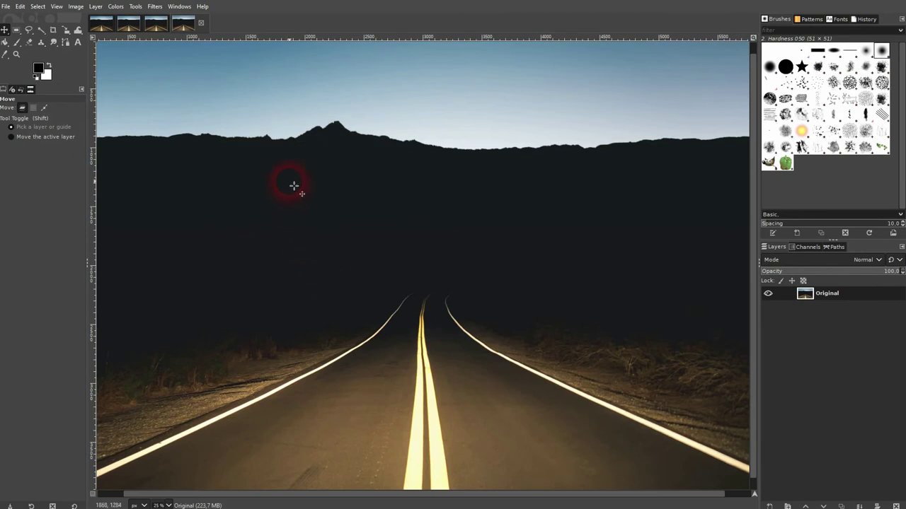
- Zoom into the top edges of the first bordered copy and another copy, then fit the image
scroll(293, 187, "down", 1)
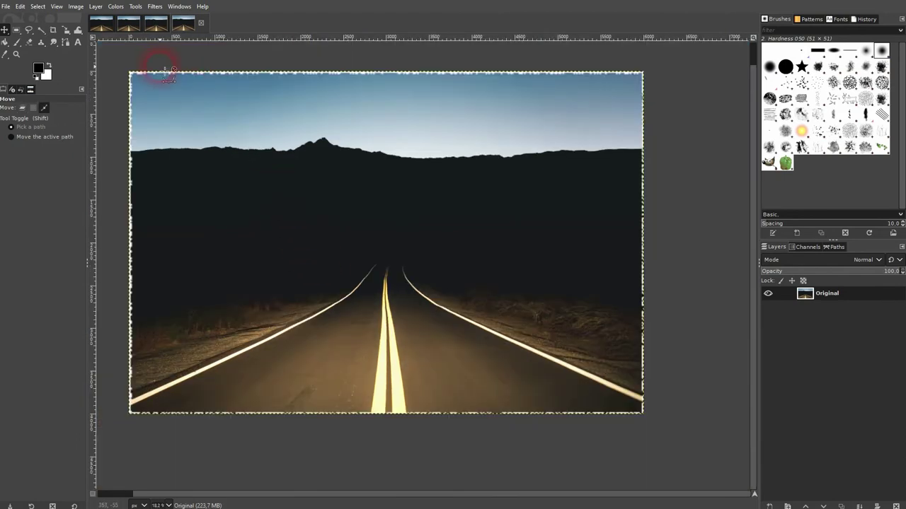
scroll(164, 73, "up", 5)
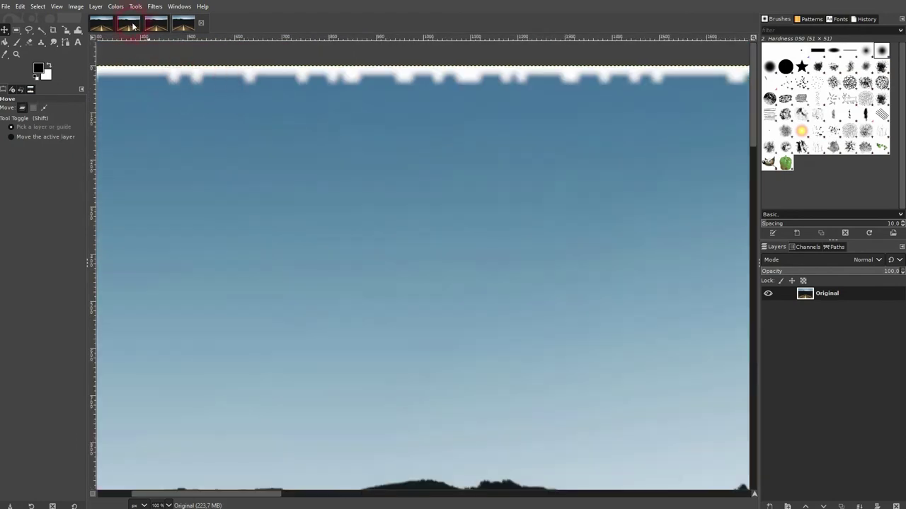
left_click(134, 27)
scroll(269, 50, "up", 5)
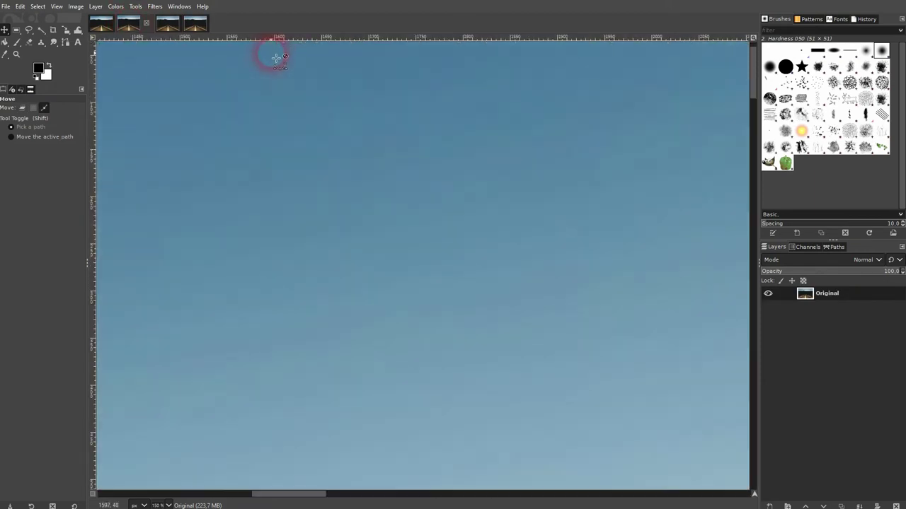
scroll(365, 240, "down", 1)
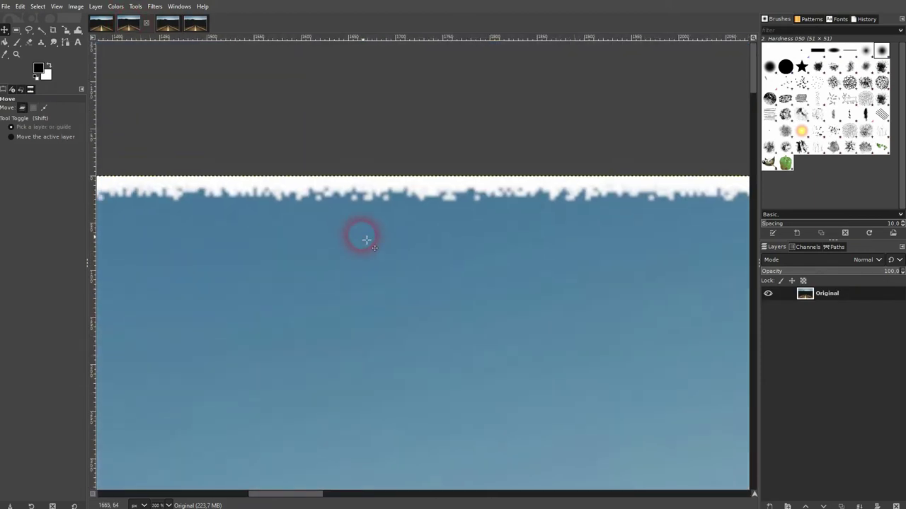
left_click(196, 29)
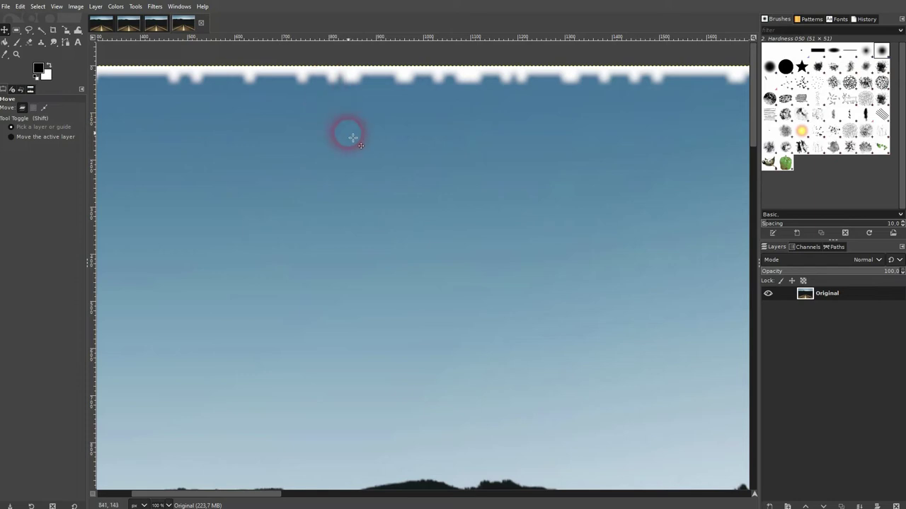
key("shift+ctrl+j")
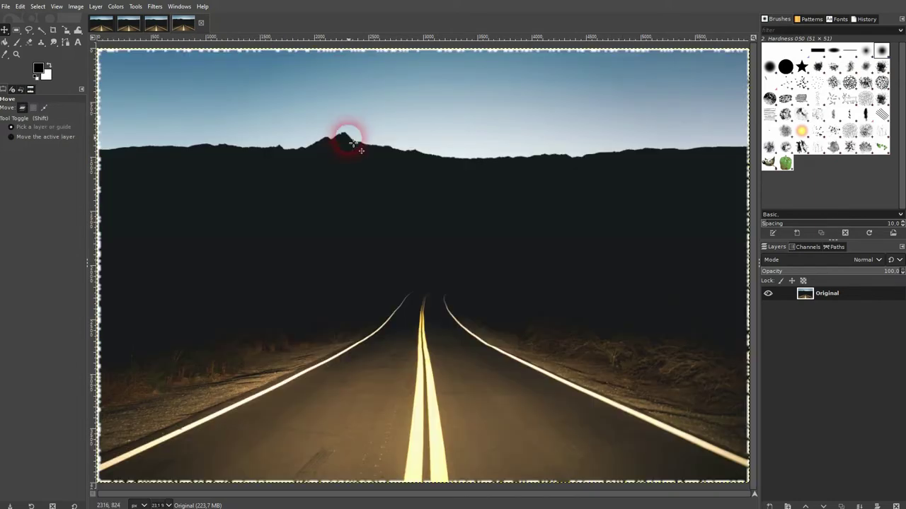
- Compare the second and fourth copies' borders, where the fourth's edge is coarse and blocky
scroll(363, 167, "down", 1)
left_click(128, 24)
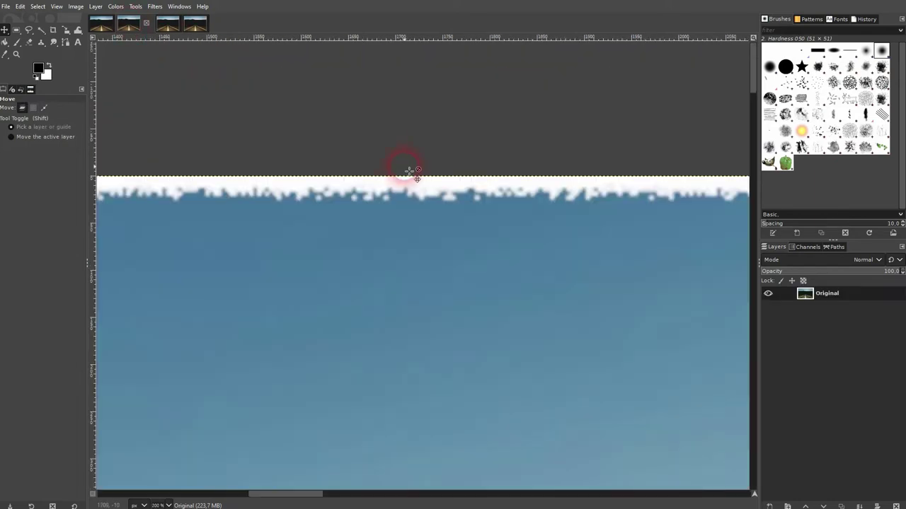
key("shift+ctrl+j")
scroll(408, 170, "down", 1)
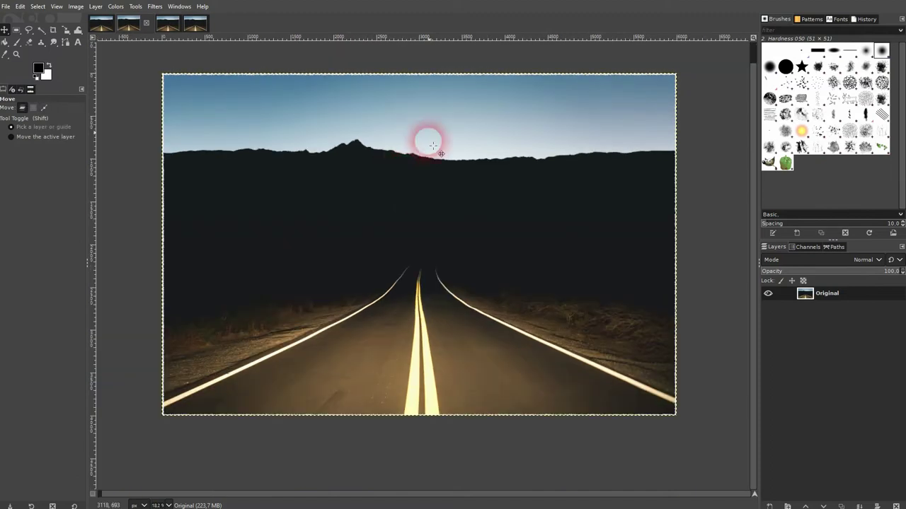
left_click(201, 27)
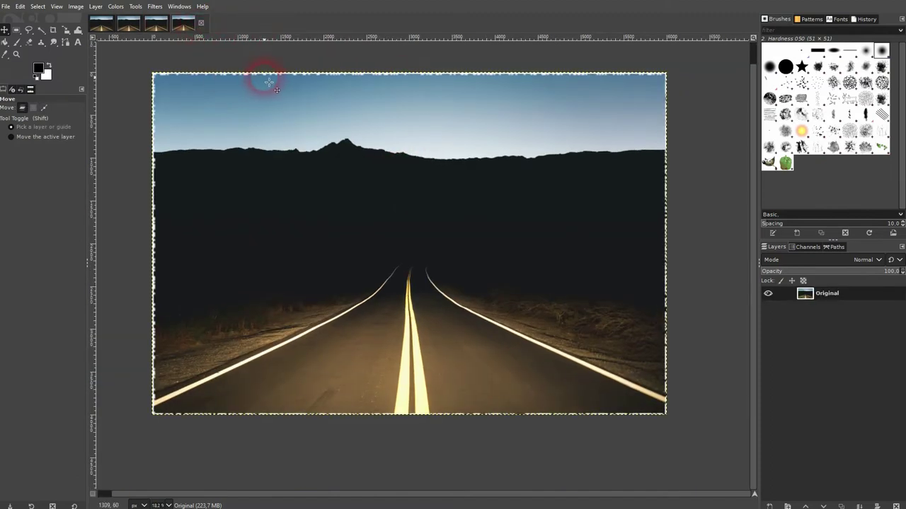
left_click(135, 26)
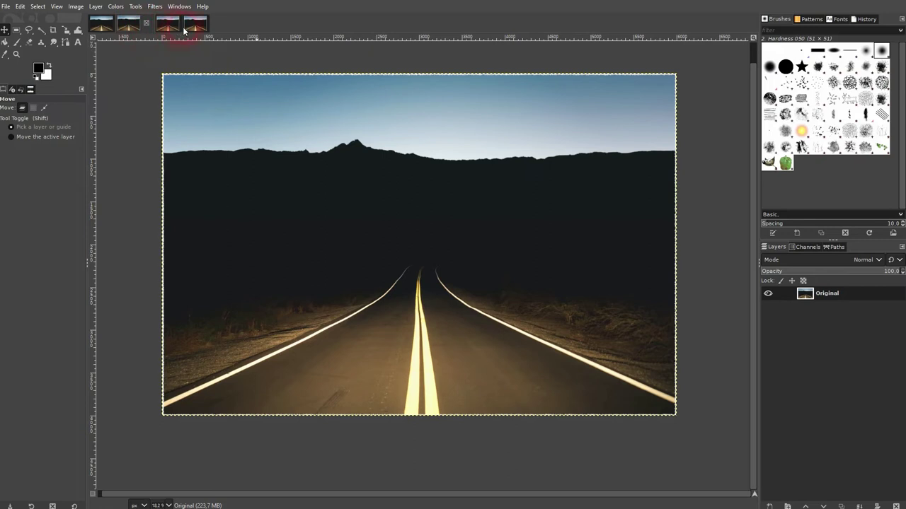
left_click(201, 27)
- Re-run Fuzzy Border on the original with Add shadow ticked, keeping size 16 and granularity 4.44
left_click(101, 27)
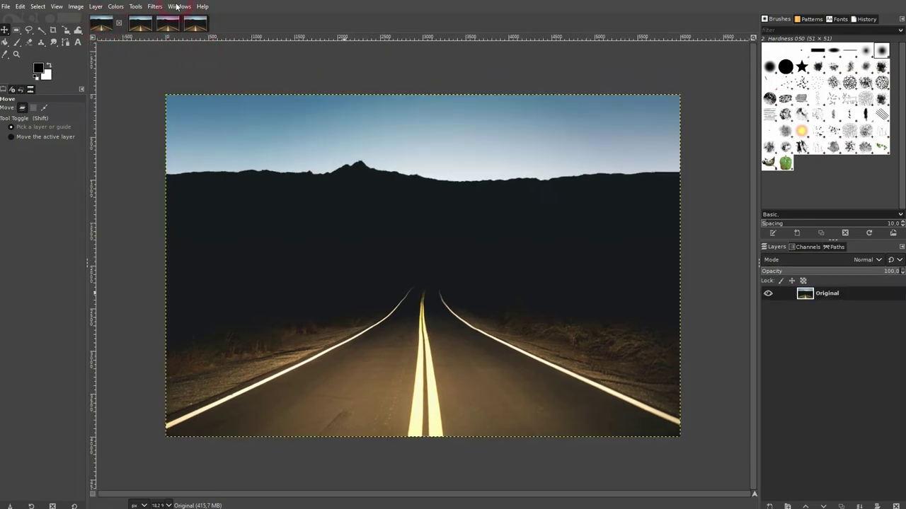
left_click(154, 7)
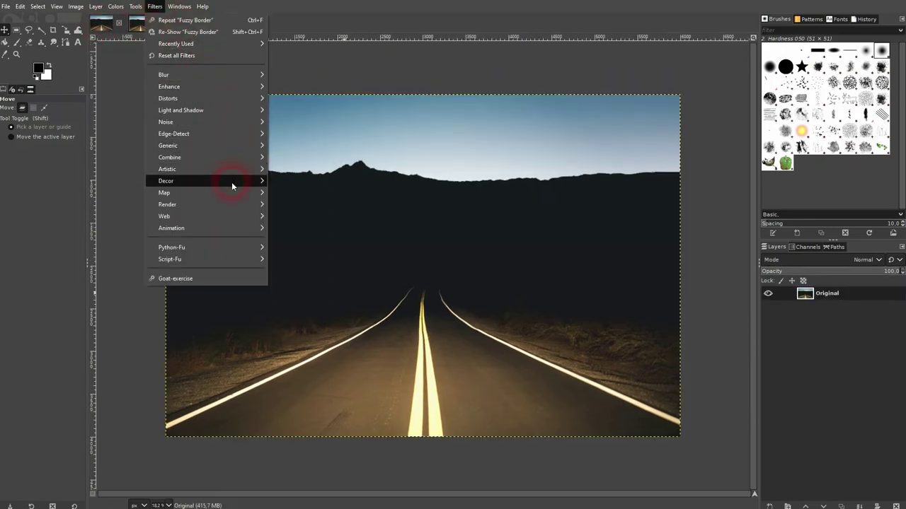
left_click(198, 34)
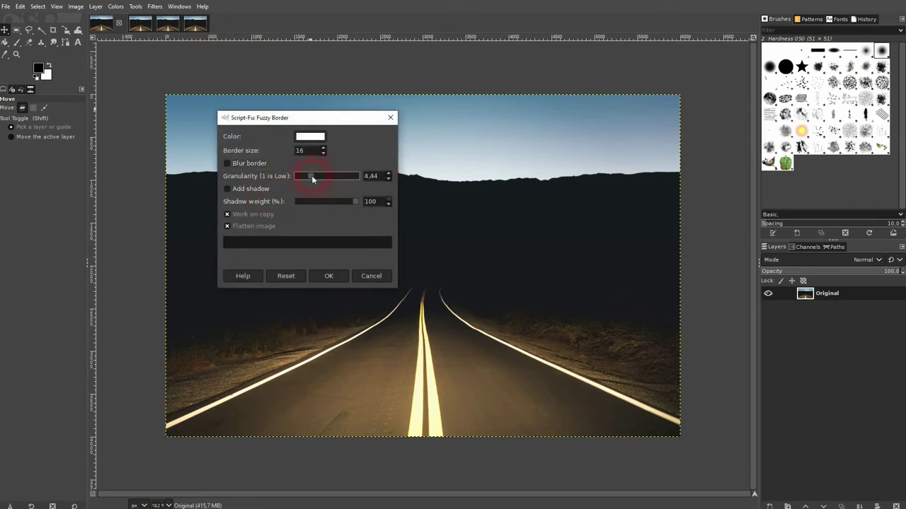
left_click(251, 190)
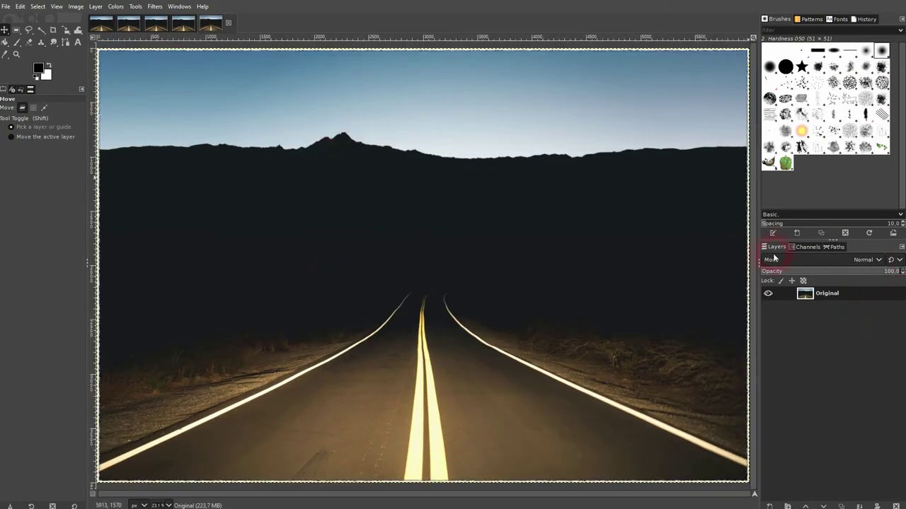
- Compare the shadowed copy's top edge with the fourth copy's, noting its dark fringe
left_click(562, 56)
scroll(566, 58, "up", 6)
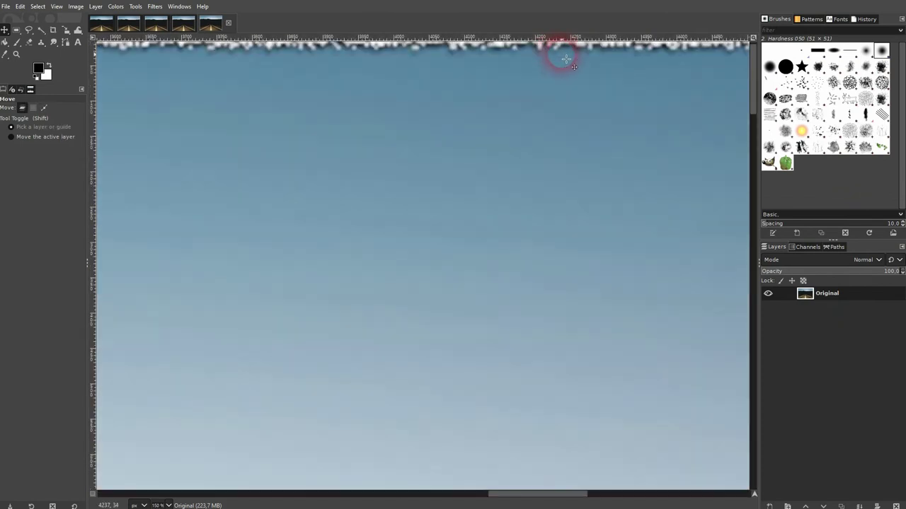
scroll(566, 58, "up", 3)
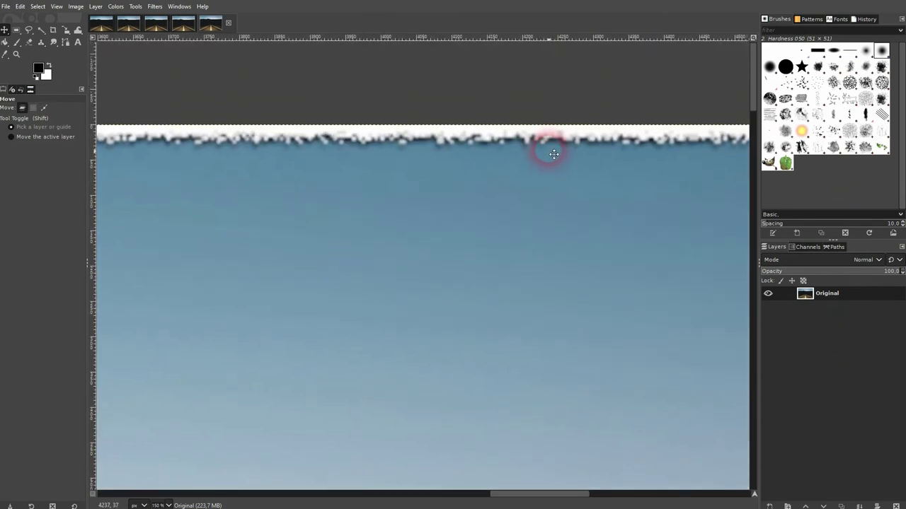
left_click(182, 30)
scroll(425, 67, "up", 6)
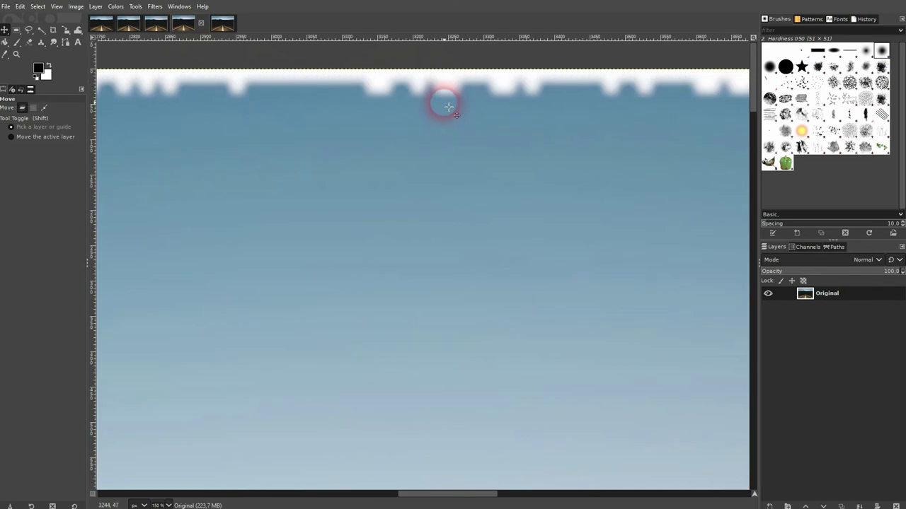
left_click(214, 24)
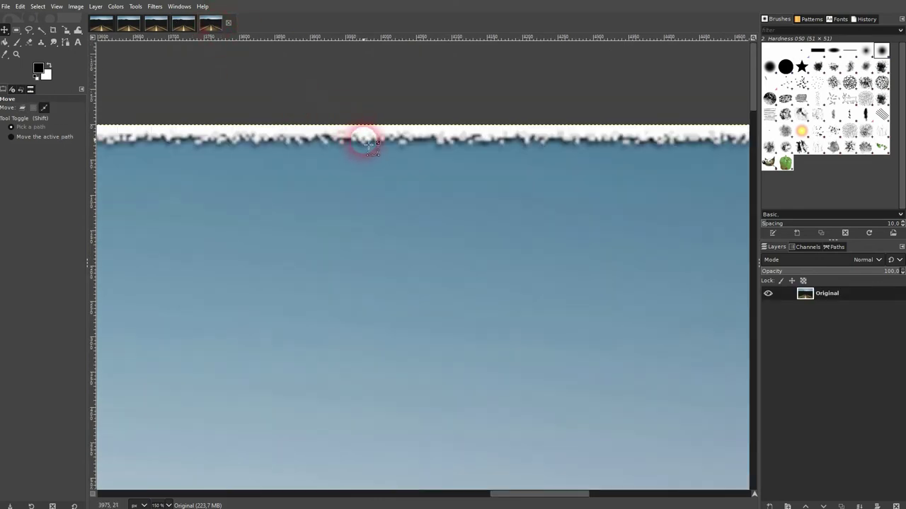
scroll(365, 142, "up", 3)
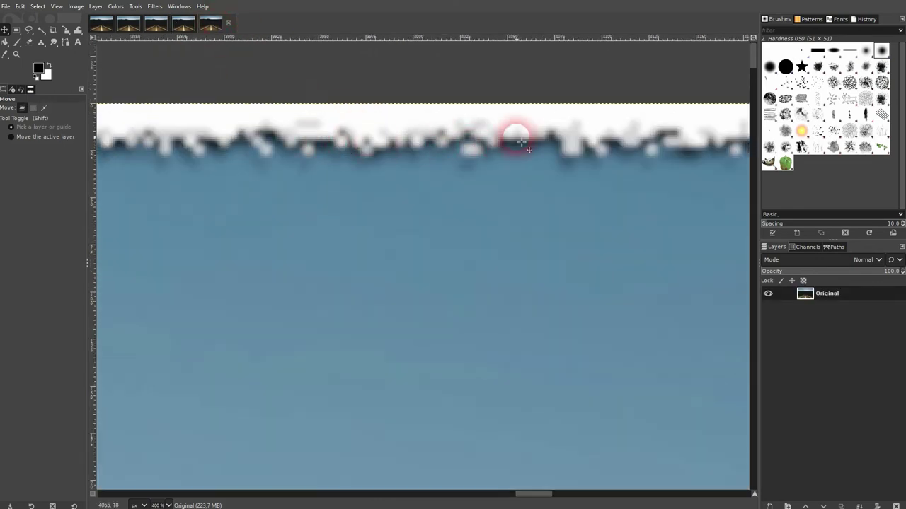
left_click(184, 27)
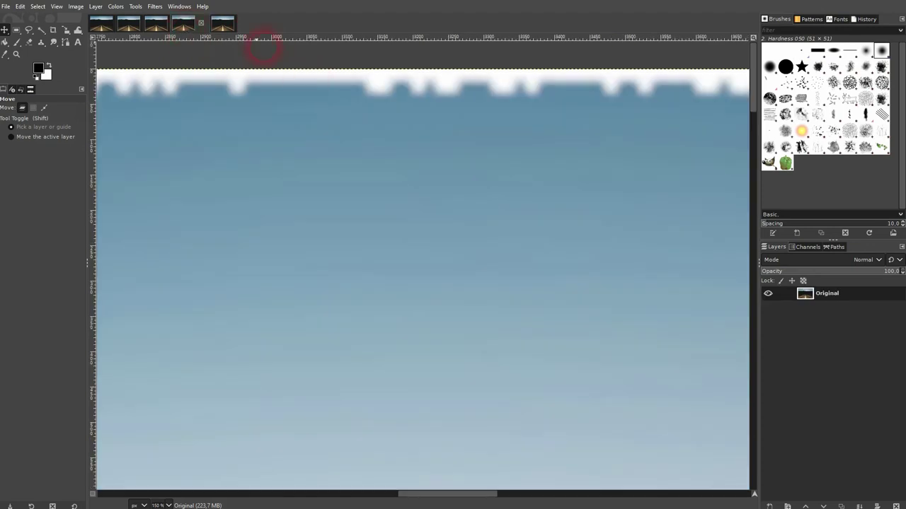
left_click(211, 26)
- Re-run Fuzzy Border on the original with Flatten image unchecked, keeping the result as separate layers
left_click(93, 30)
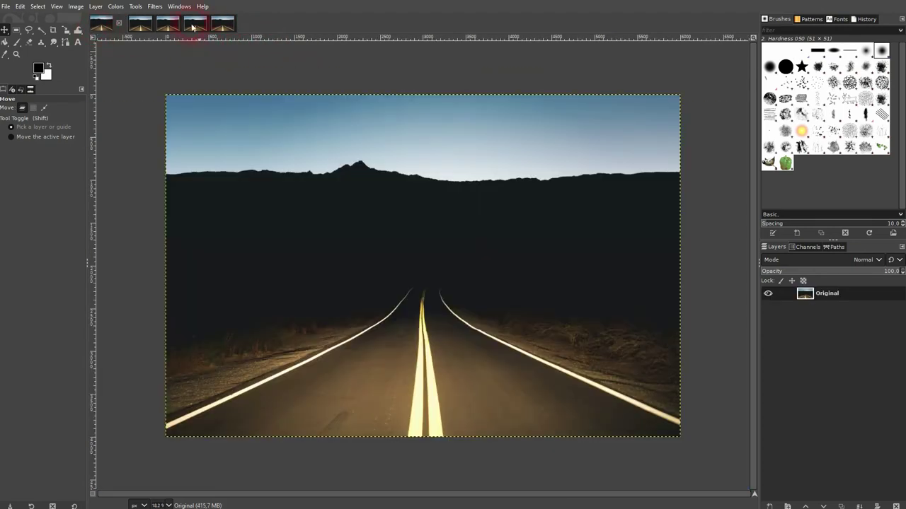
left_click(155, 7)
left_click(174, 32)
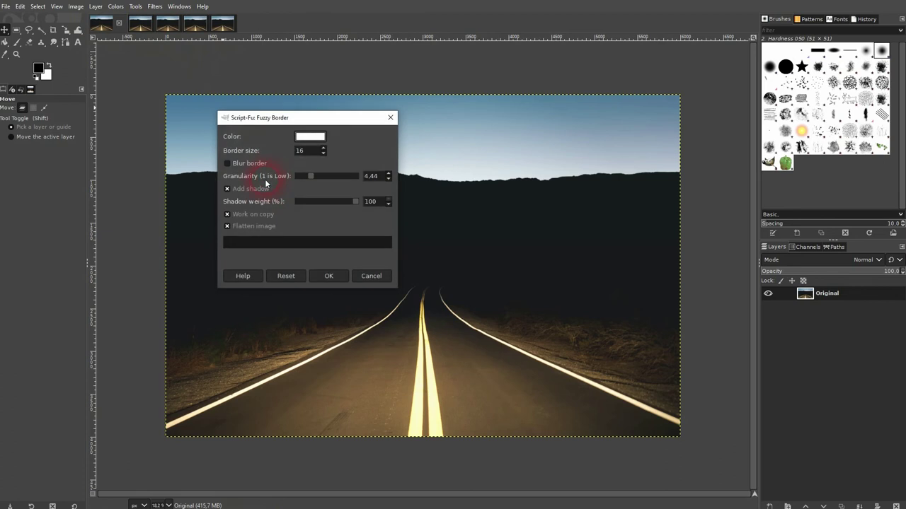
left_click(242, 226)
left_click(329, 276)
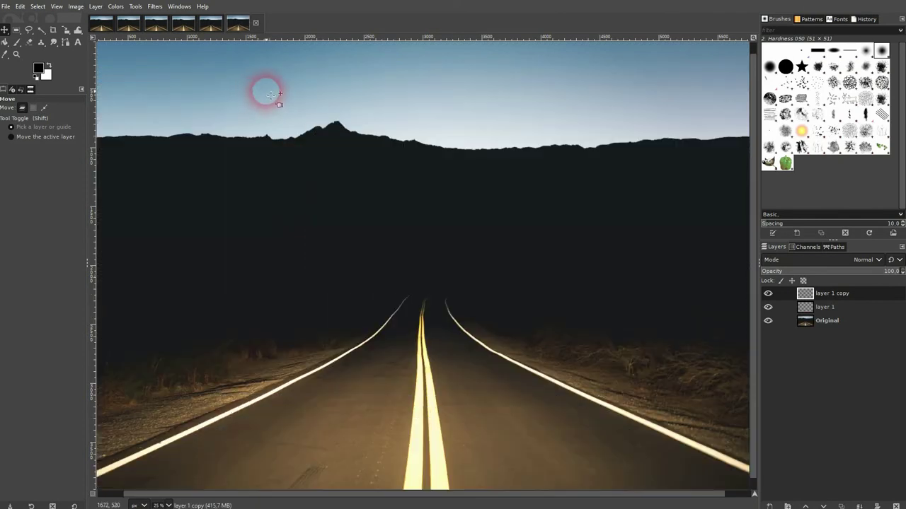
- Compare the flattened shadowed copy with the layered copy's Layers panel, ending on the layered copy
key("shift+ctrl+j")
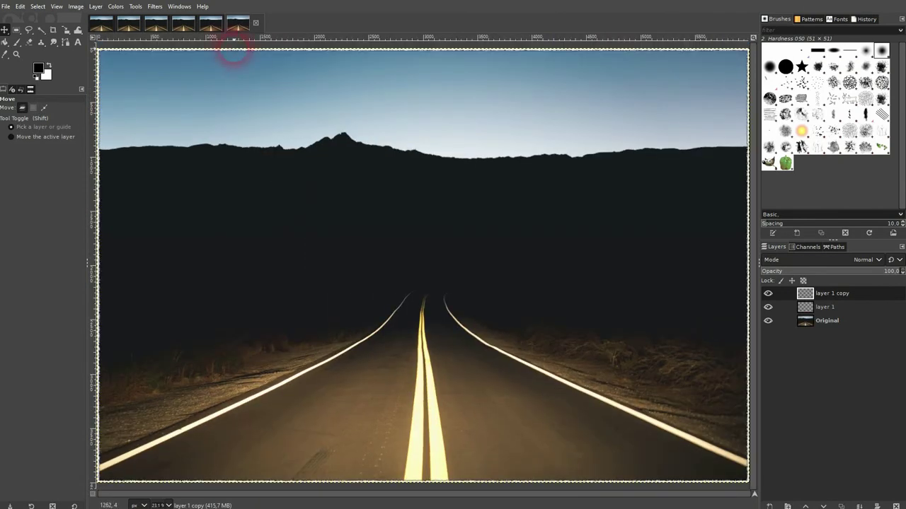
left_click(211, 29)
key("shift+ctrl+j")
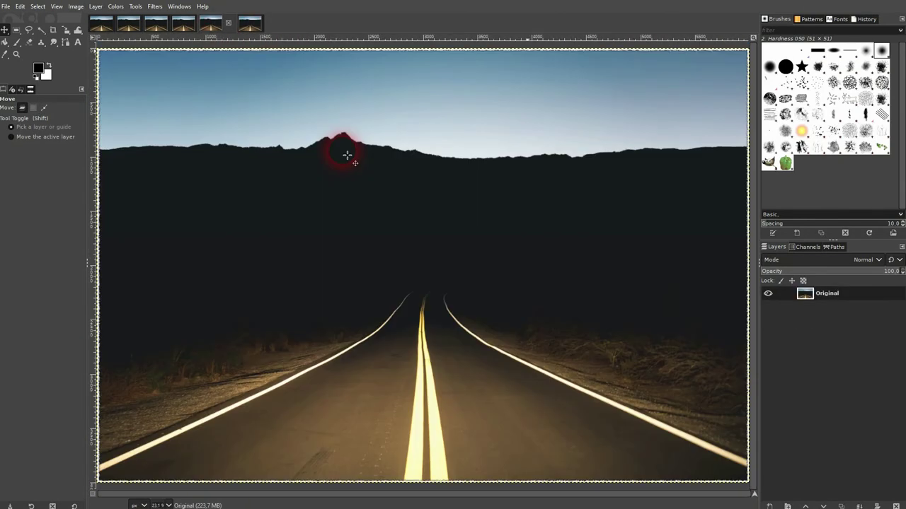
left_click(250, 27)
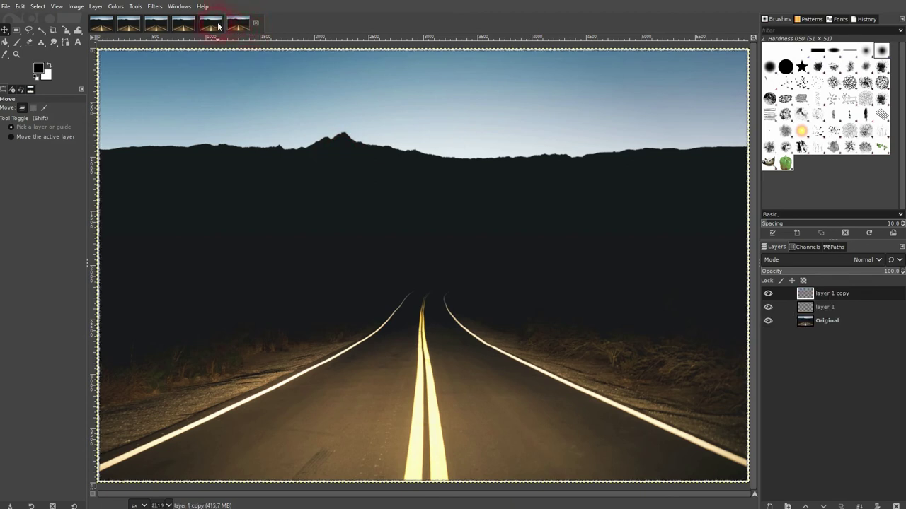
left_click(219, 27)
left_click(247, 27)
left_click(212, 21)
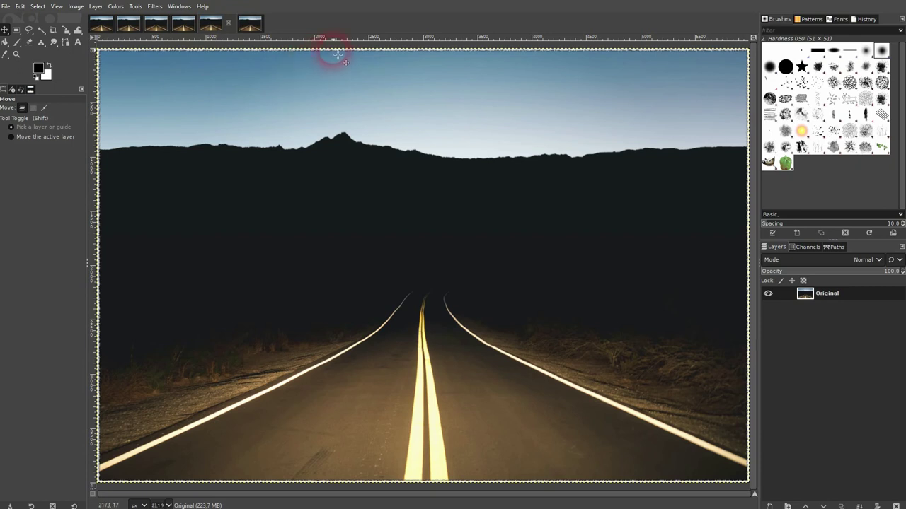
left_click(251, 27)
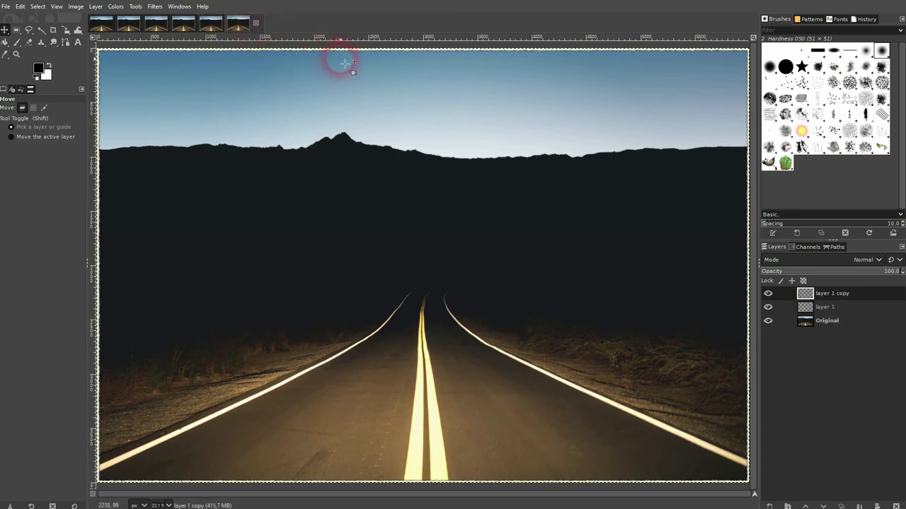
left_click(159, 7)
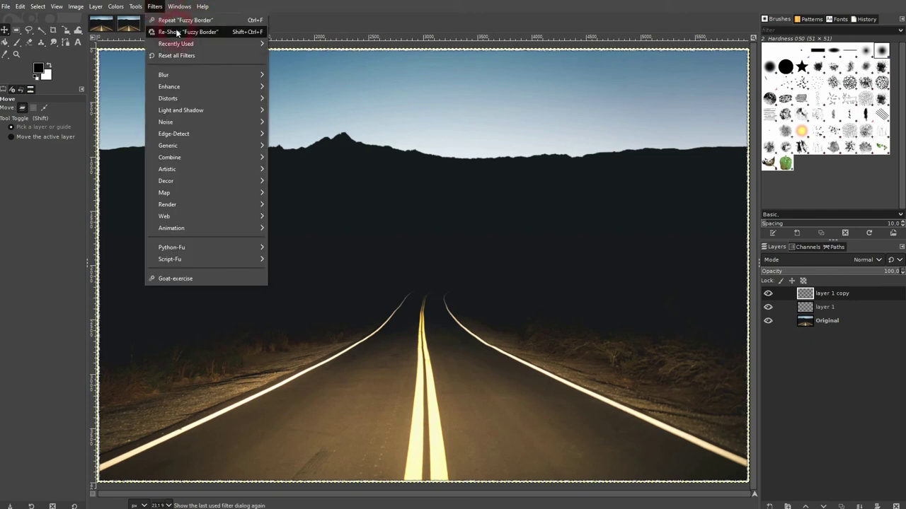
left_click(173, 32)
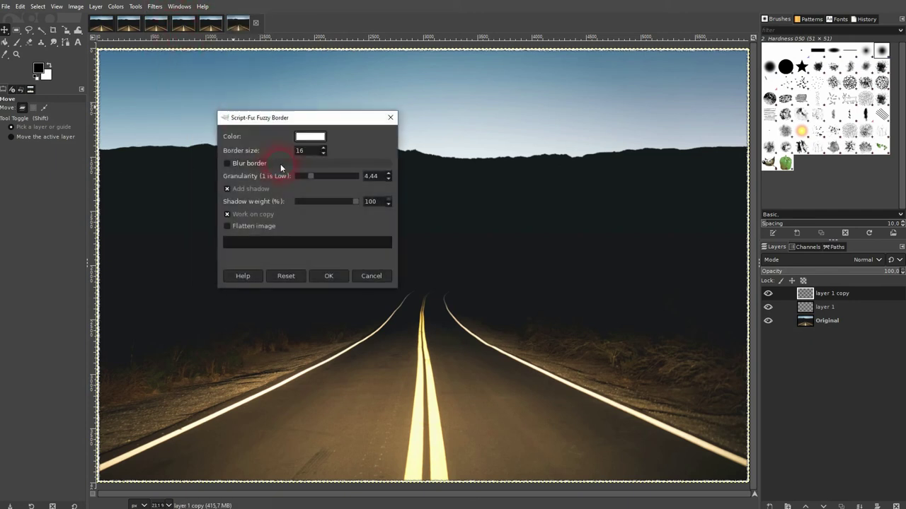
left_click(251, 215)
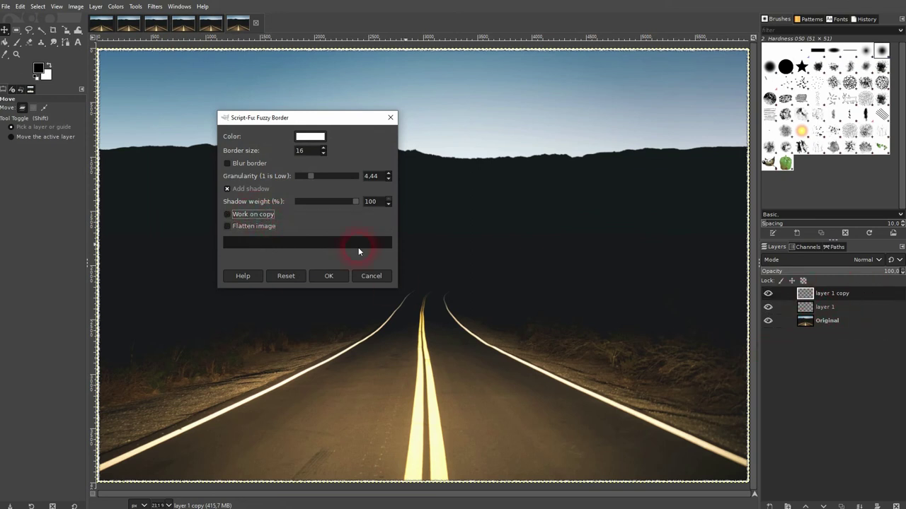
left_click(252, 215)
left_click(387, 279)
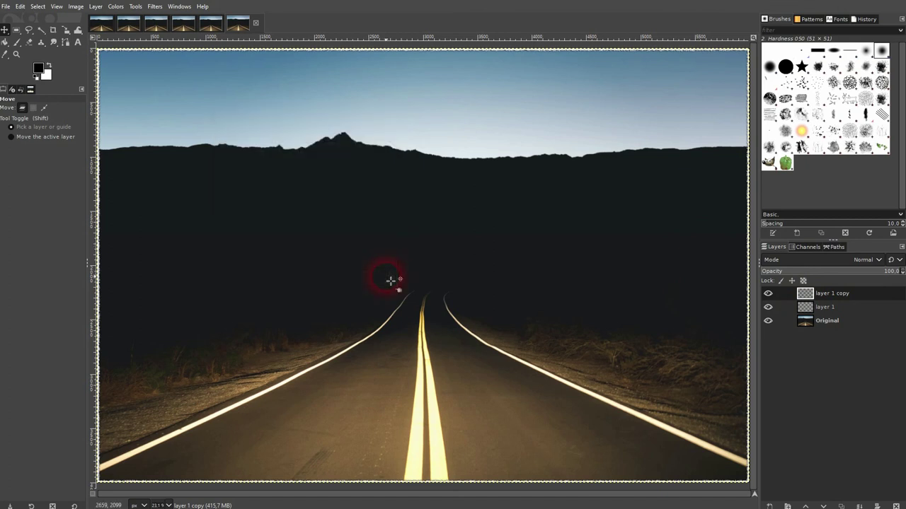